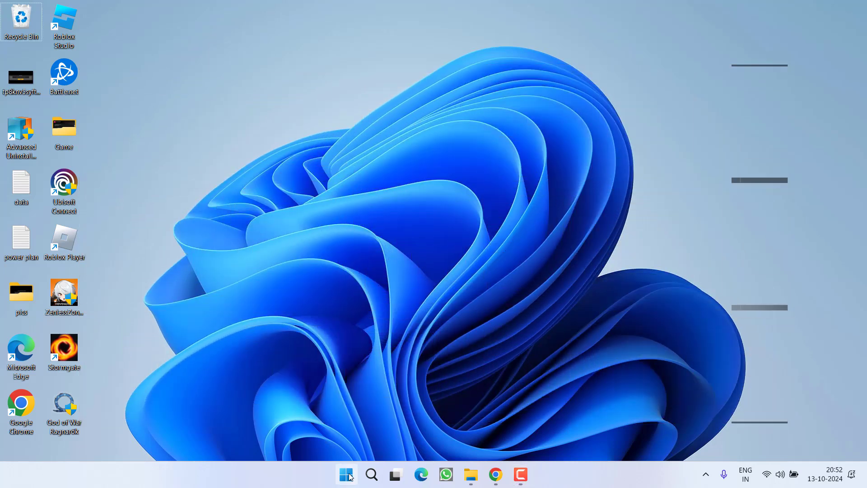
Open Network Connections by running ncpa.cpl from the Run box.
right_click(346, 474)
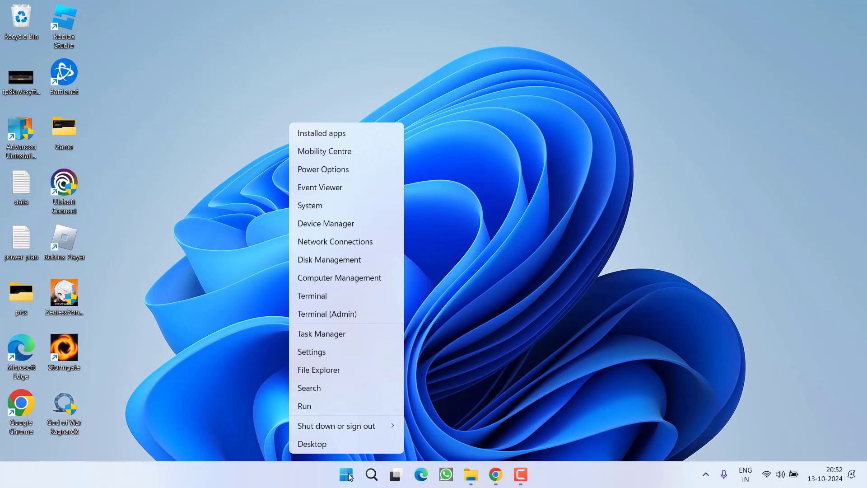
click(324, 410)
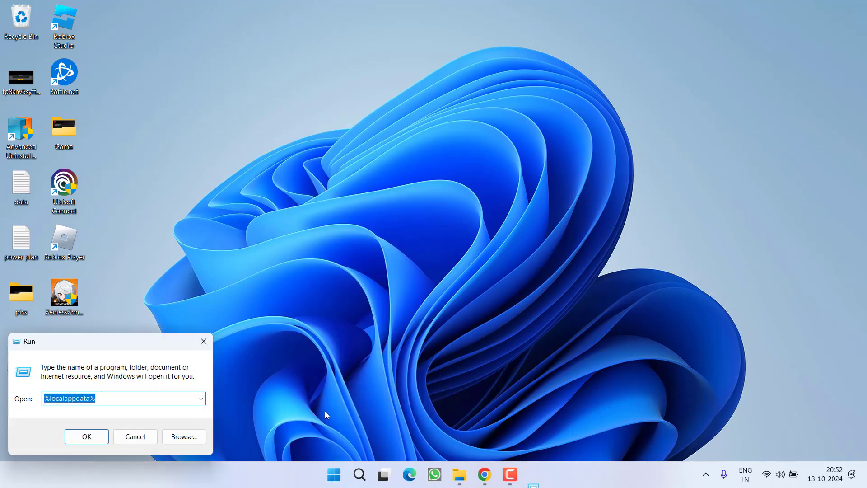
text(ncpa.cpl)
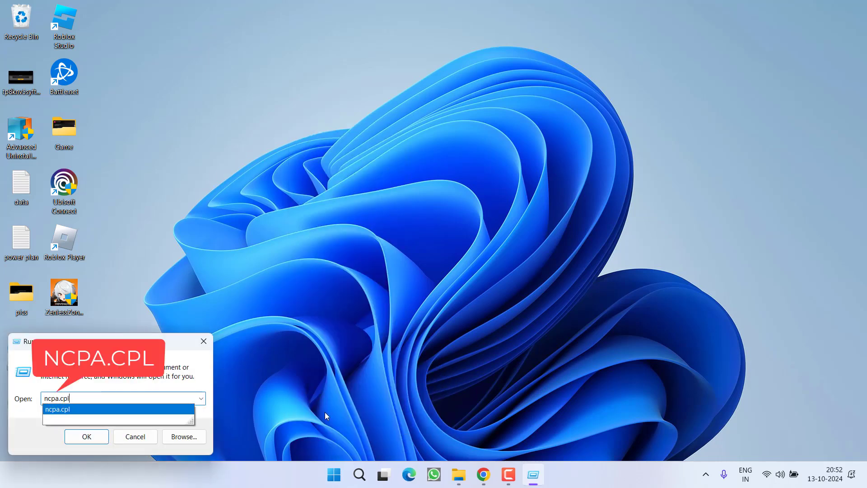
key(Return)
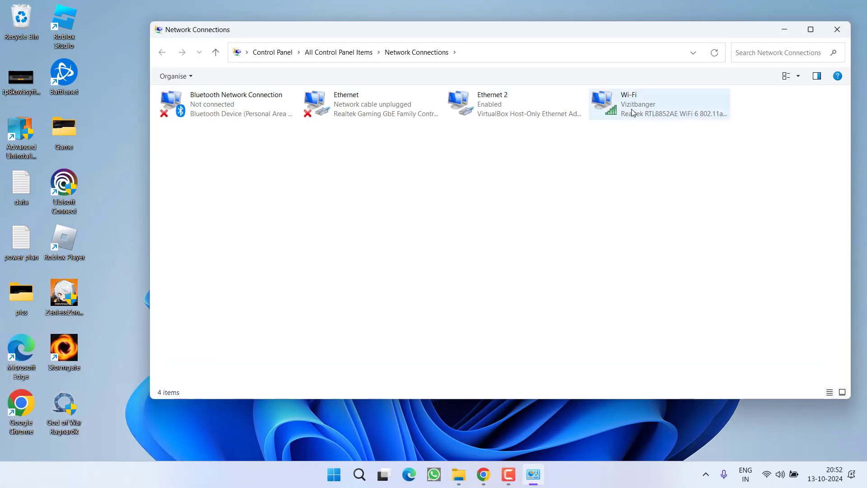
Turn off Internet Protocol Version 6 in the Wi-Fi adapter's properties.
right_click(632, 109)
click(664, 231)
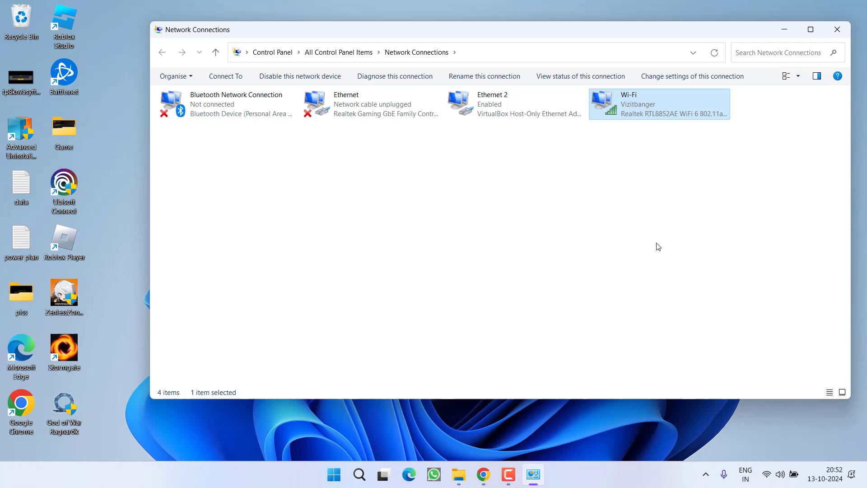
click(275, 224)
scroll(282, 219, down, 1)
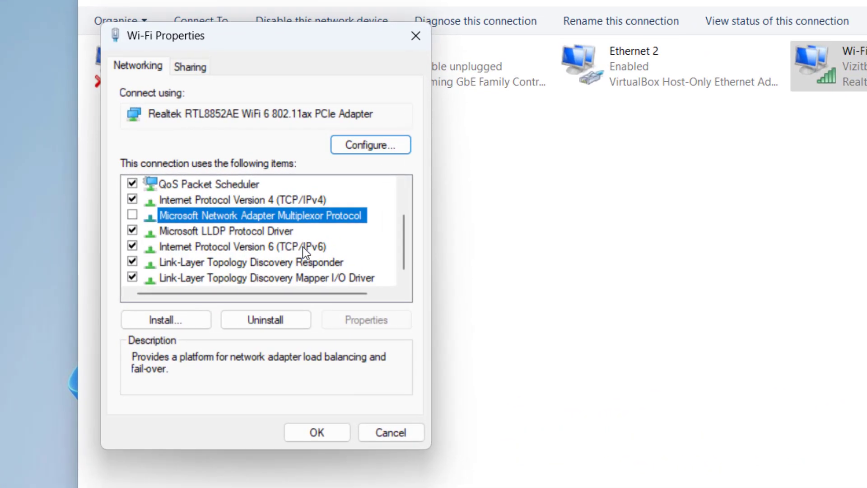
click(286, 214)
click(132, 246)
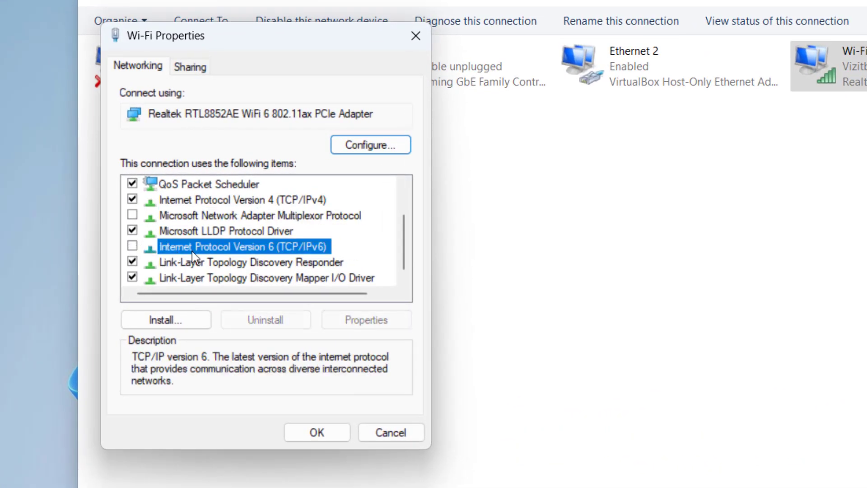
Set the Wi-Fi IPv4 DNS servers to 8.8.8.8 and 8.8.4.4.
click(313, 203)
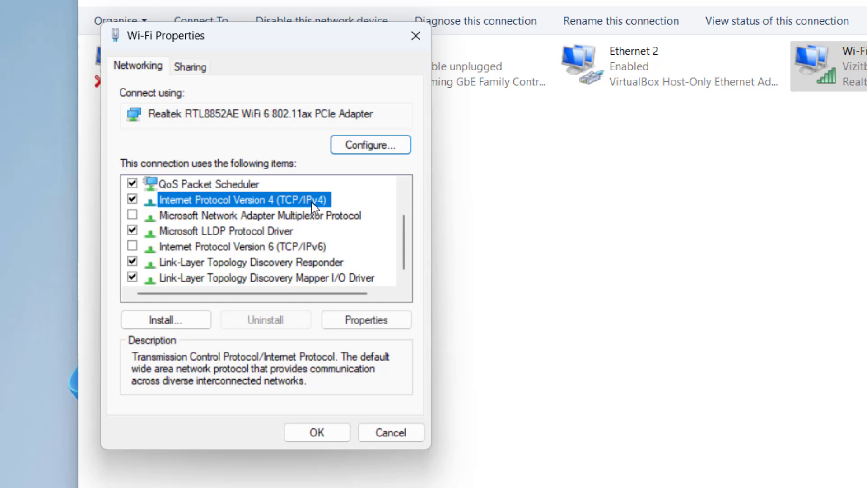
click(365, 320)
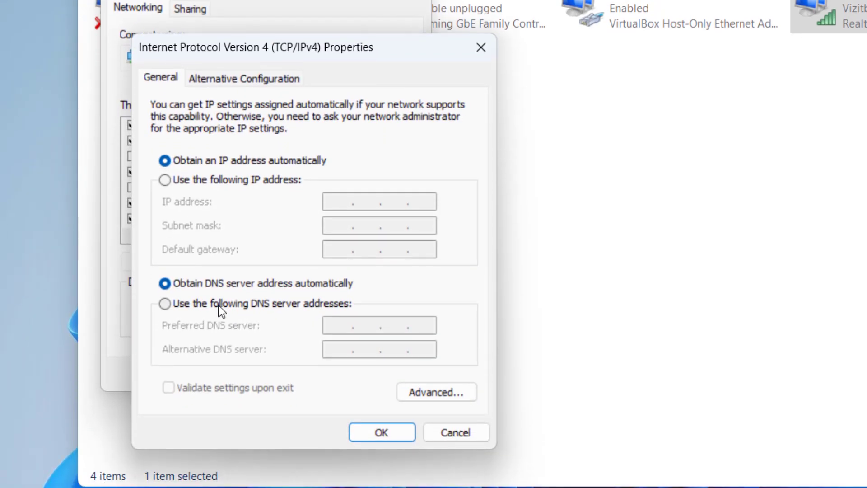
click(216, 305)
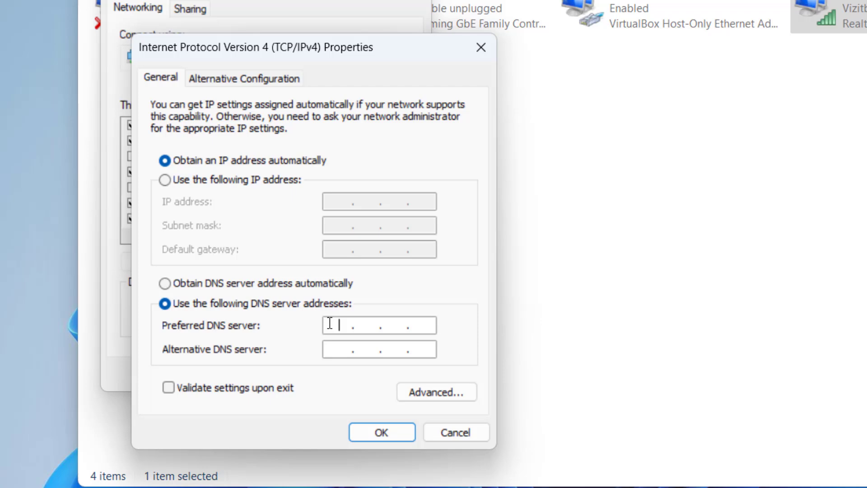
text(8.8.8.8)
key(Tab)
text(8.8.4.4)
click(366, 431)
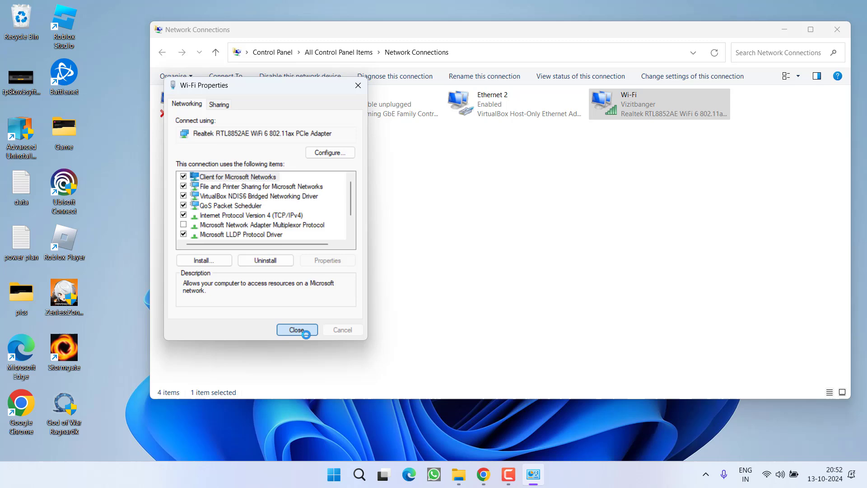
Close Wi-Fi Properties and launch Command Prompt as administrator.
click(316, 372)
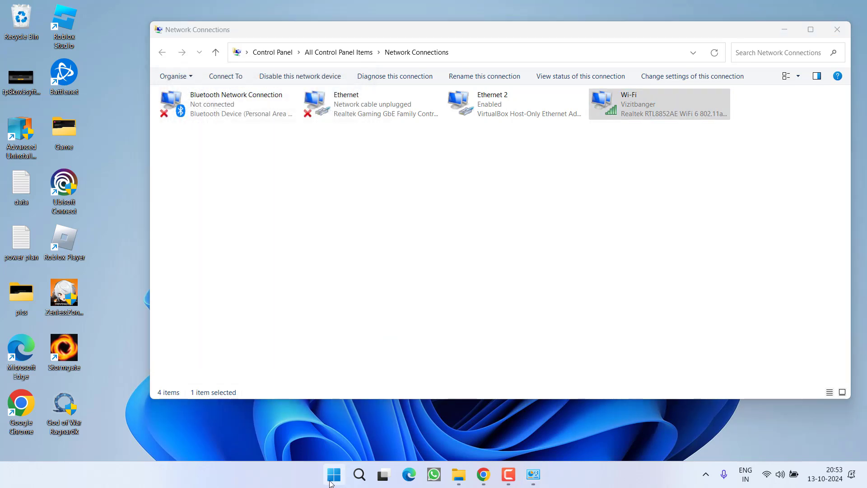
click(334, 474)
text(cmd)
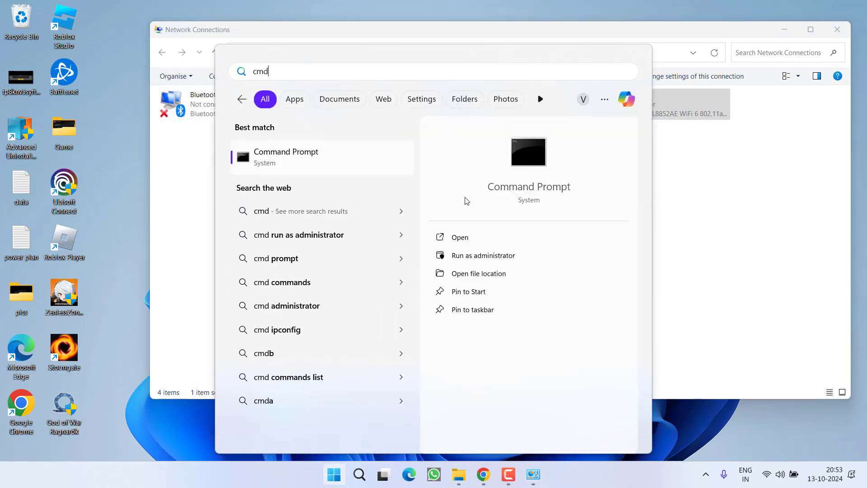
click(465, 256)
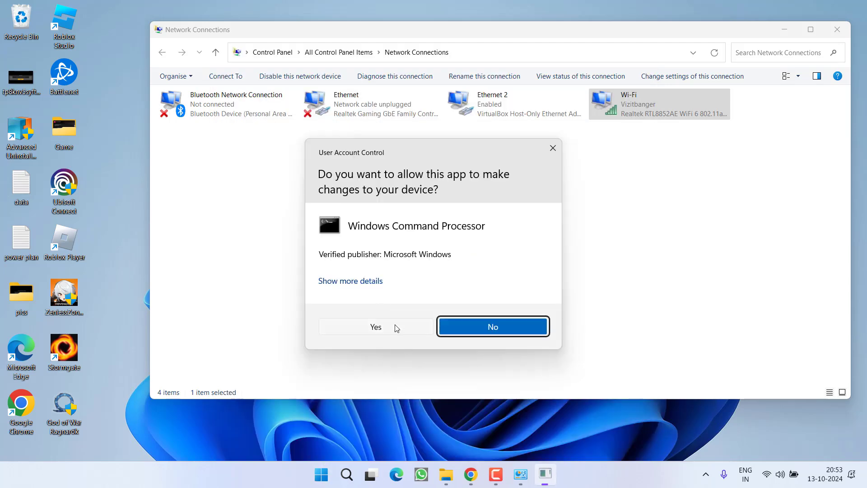
click(397, 326)
Flush the DNS resolver cache with ipconfig /flushdns, then close the console.
text(ipco)
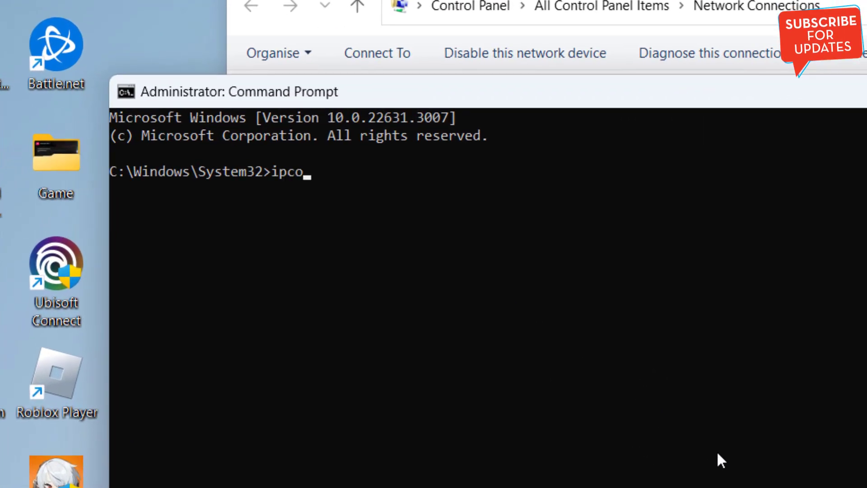
text(nfig /flushdns)
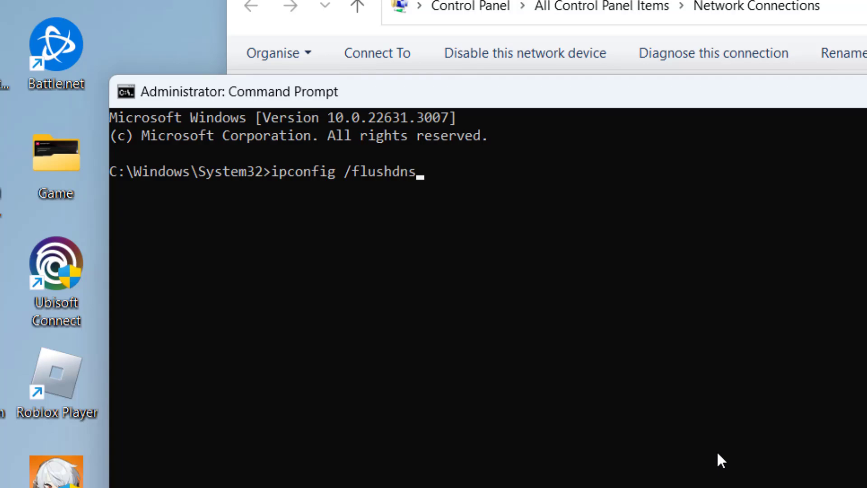
key(Return)
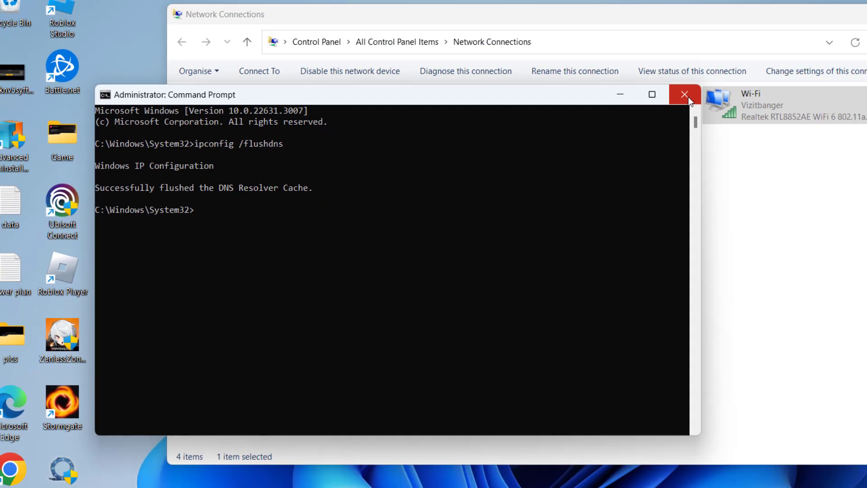
click(687, 96)
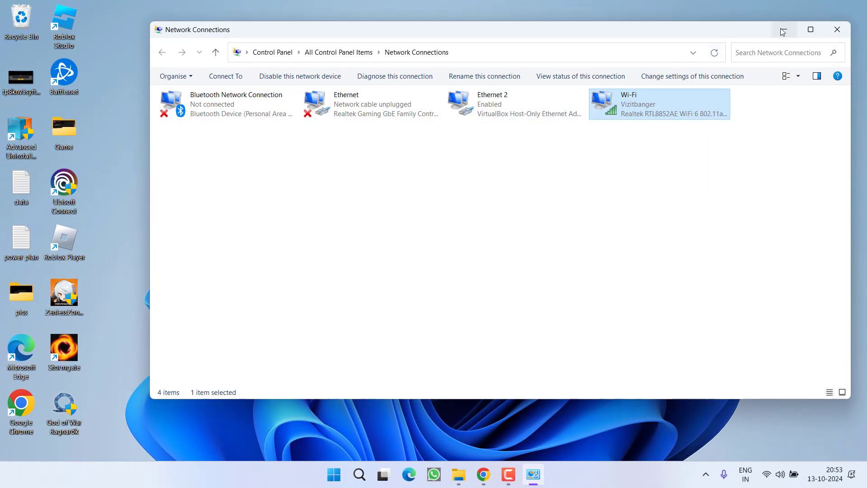
Minimise Network Connections and open %localappdata% in File Explorer via Run.
click(762, 25)
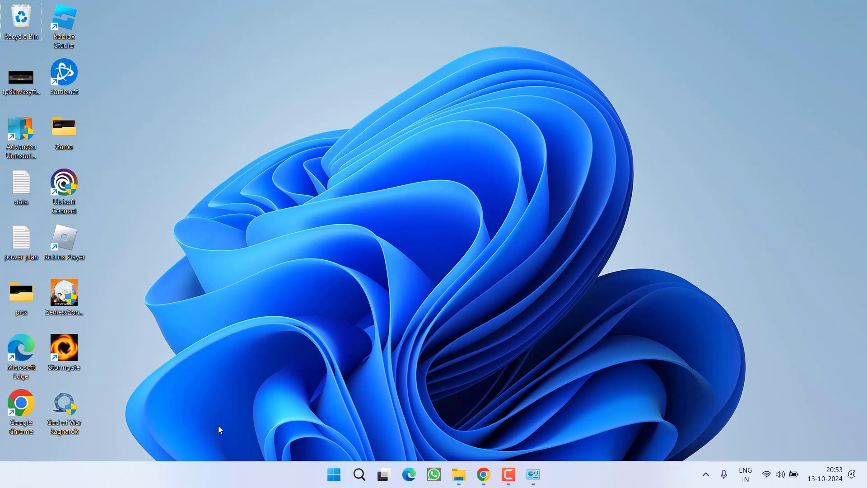
right_click(328, 485)
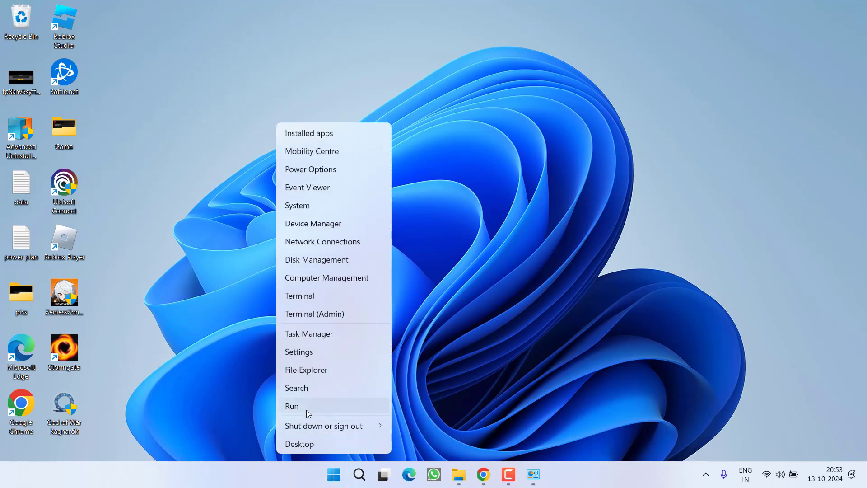
click(306, 410)
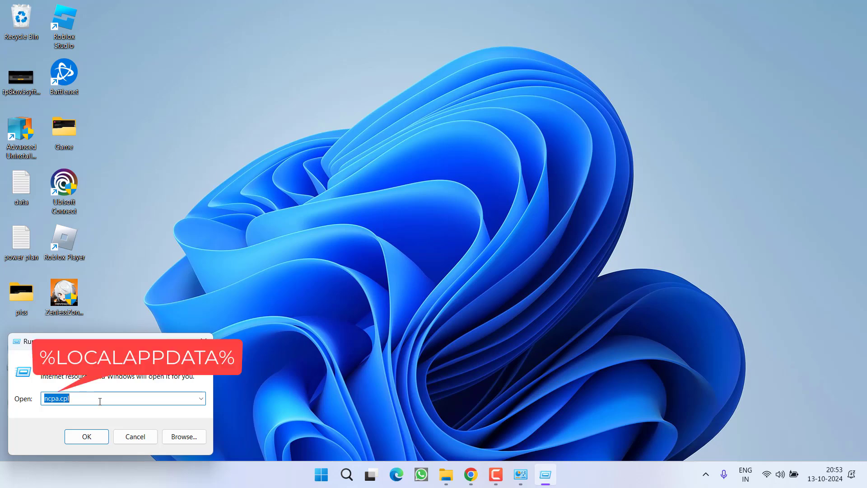
text(%)
key(Down)
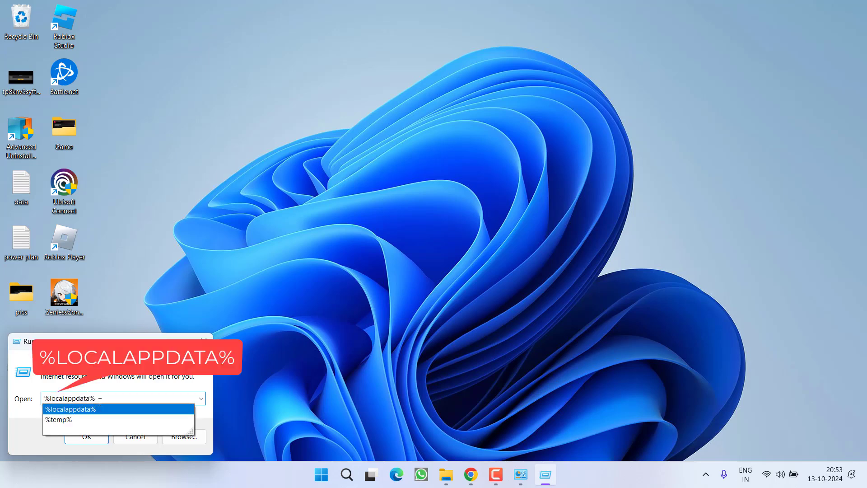
key(Return)
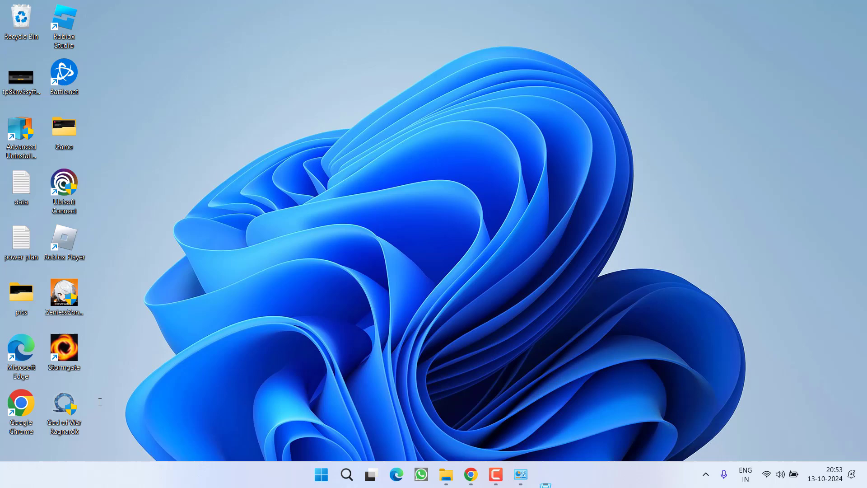
Browse to the SparkingZERO\Saved\Config\Windows folder in AppData Local.
click(353, 327)
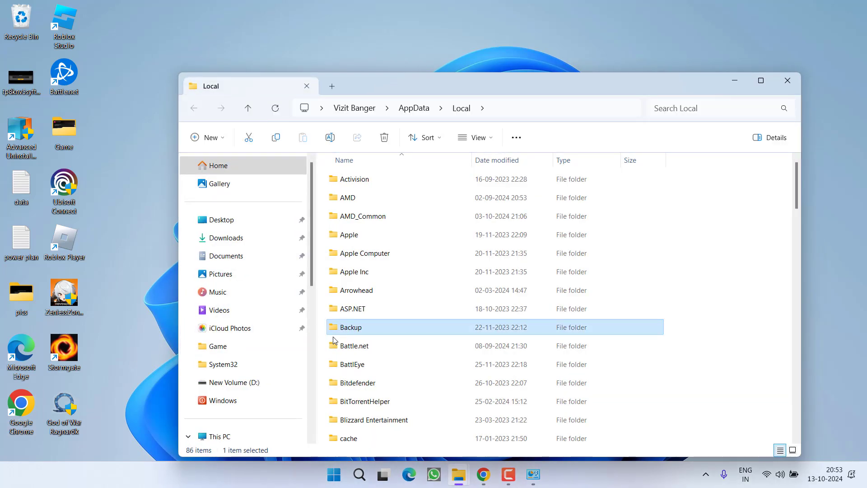
key(s)
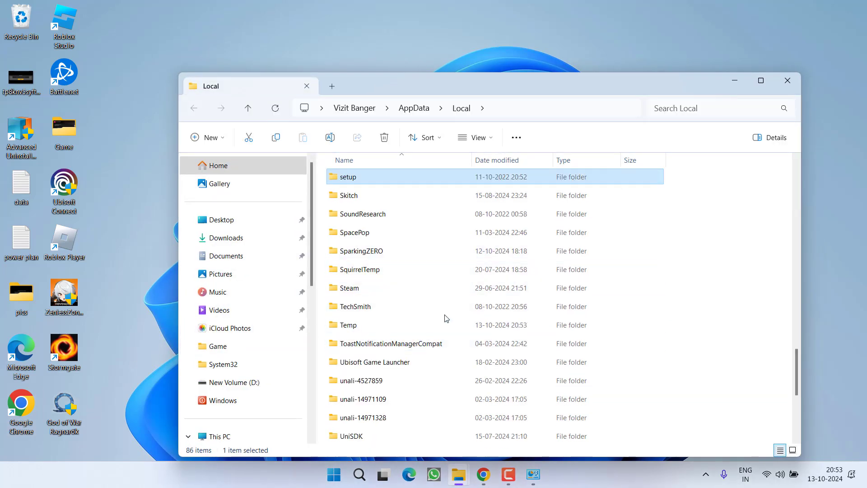
click(365, 251)
double_click(382, 251)
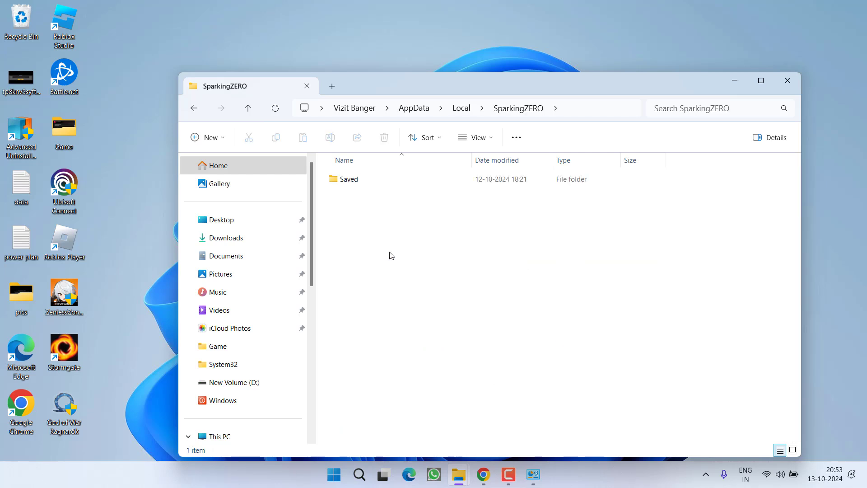
double_click(344, 181)
double_click(352, 180)
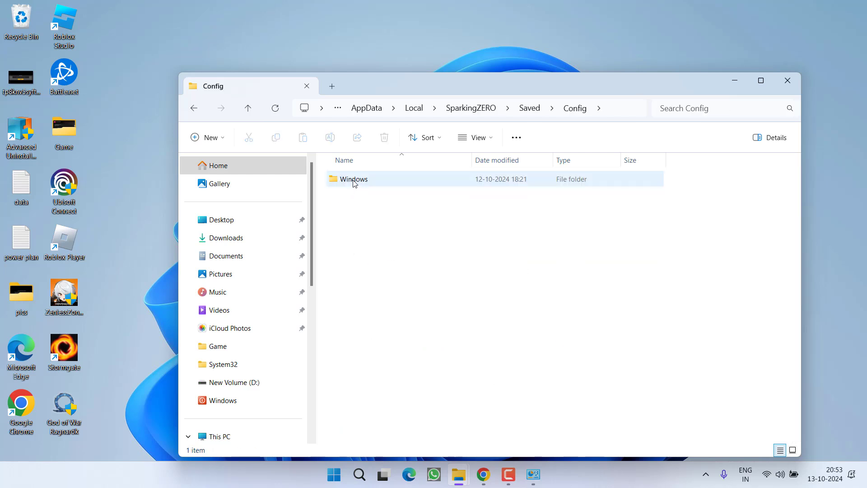
double_click(354, 182)
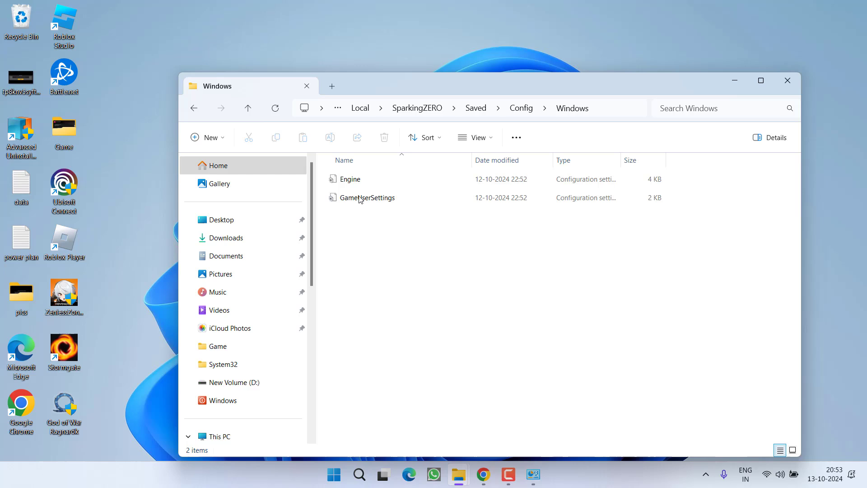
Delete the Engine config file and minimise File Explorer.
click(359, 183)
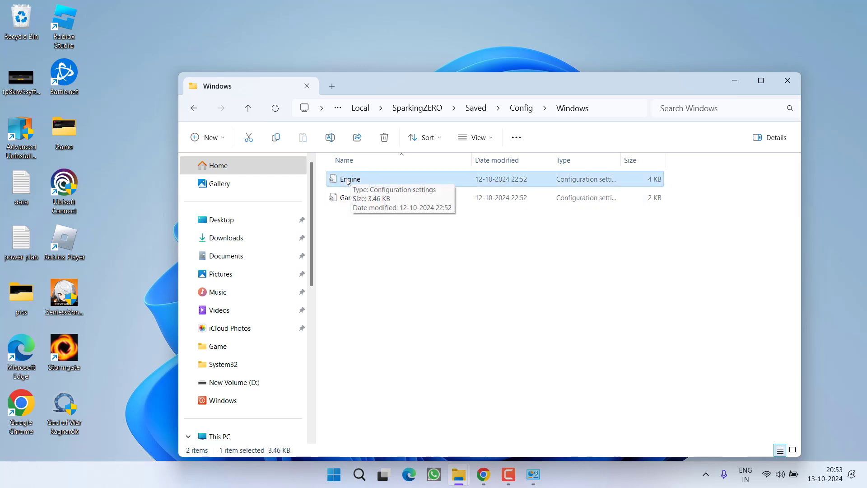
right_click(353, 180)
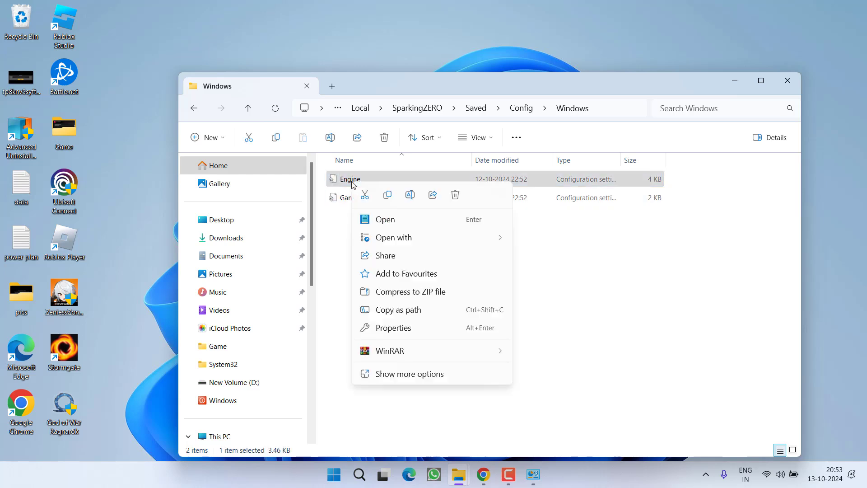
click(456, 195)
click(739, 82)
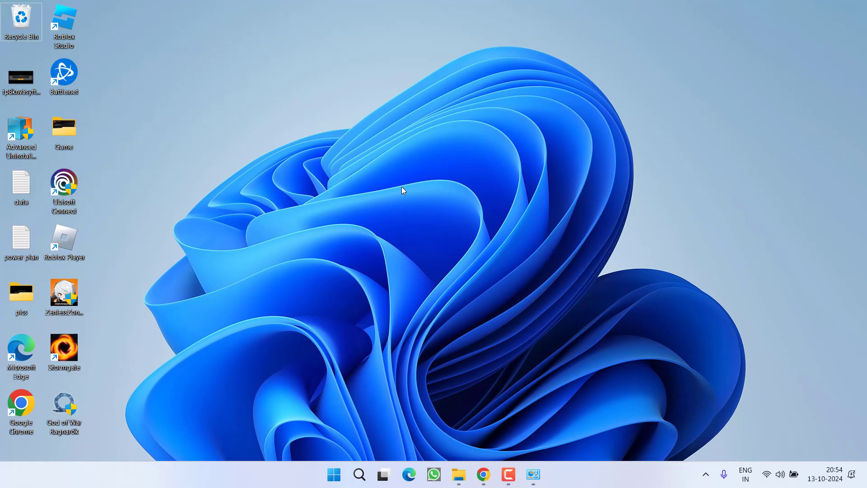
Tick the optional HP Inc. - Firmware - 15.21.0.0 driver update, then close Settings.
key(super+i)
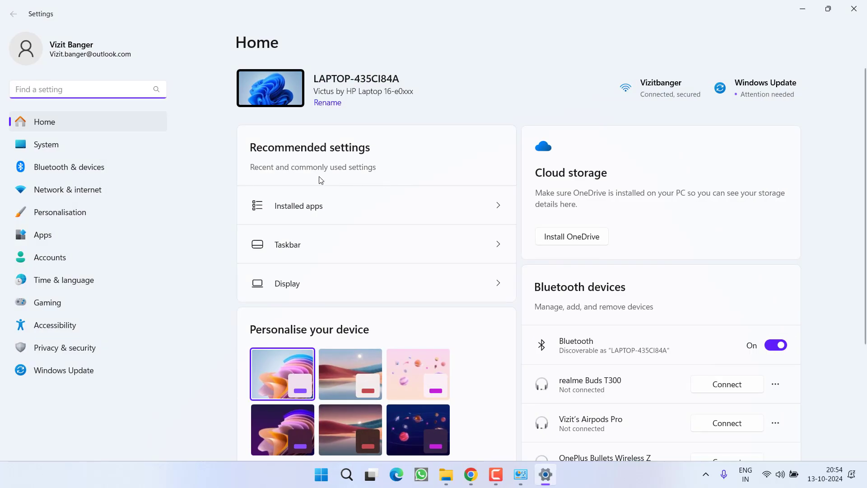
click(66, 379)
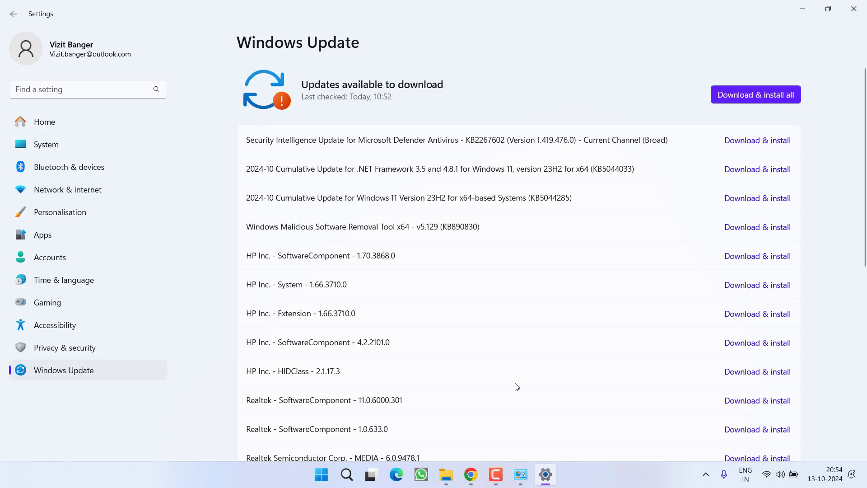
scroll(435, 255, down, 10)
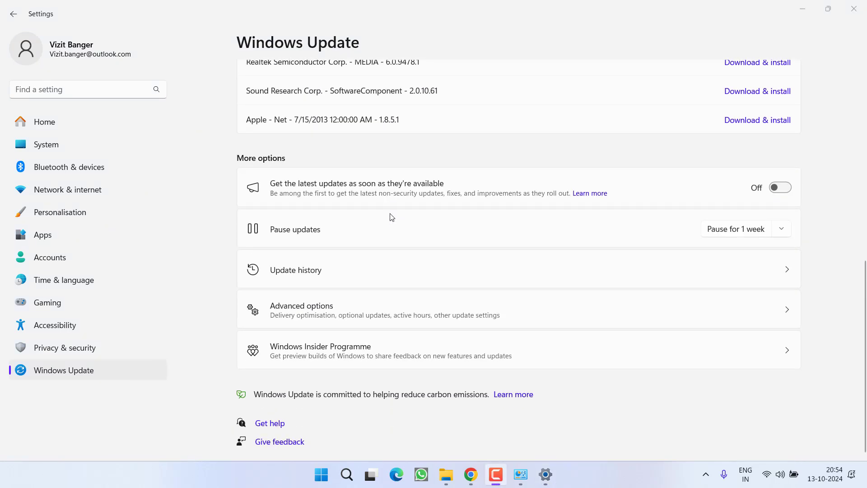
click(338, 313)
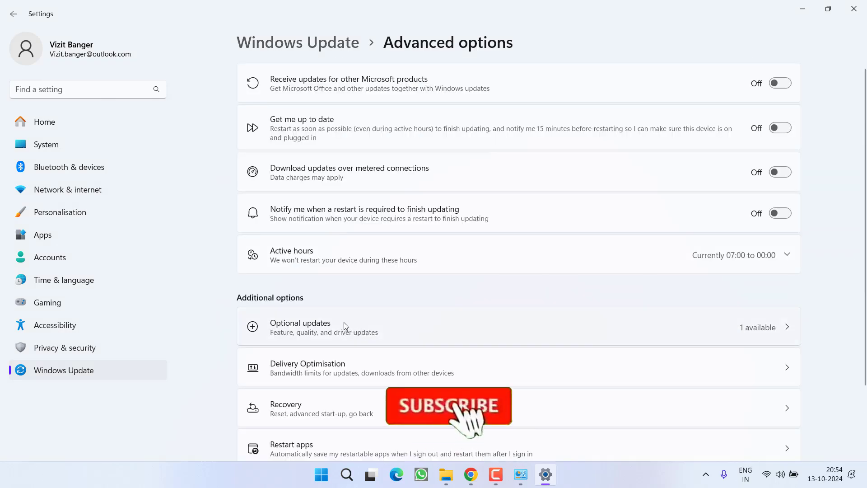
click(323, 338)
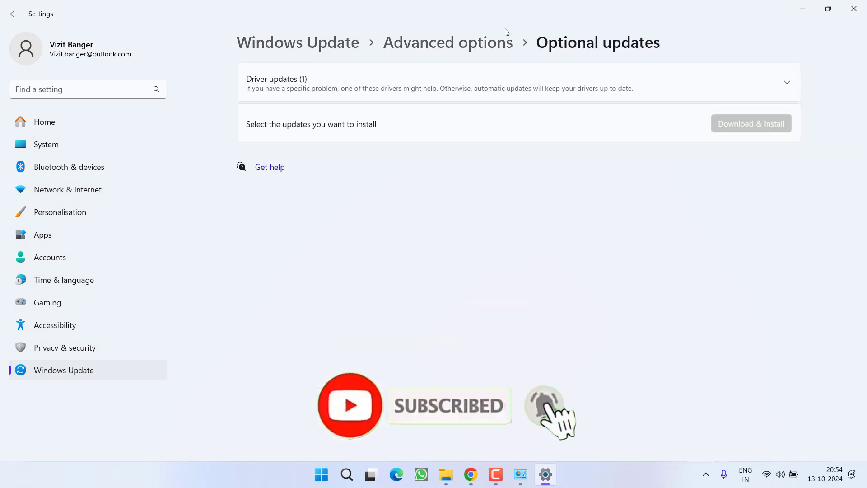
click(788, 86)
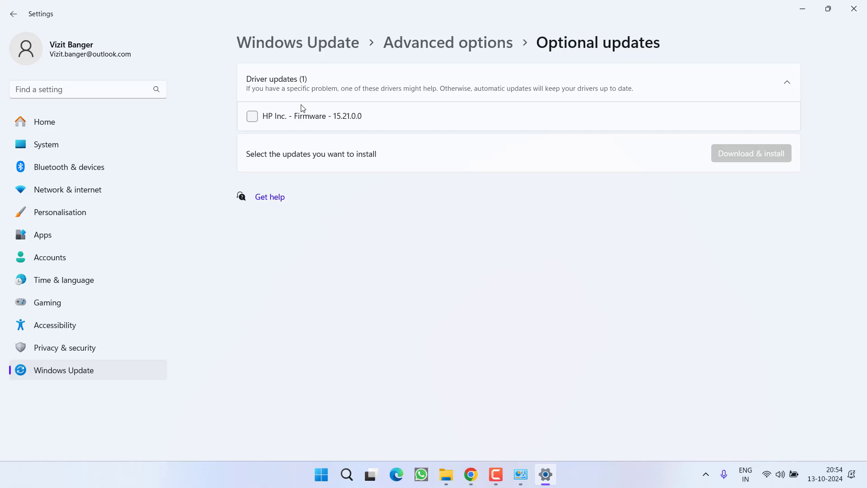
click(251, 118)
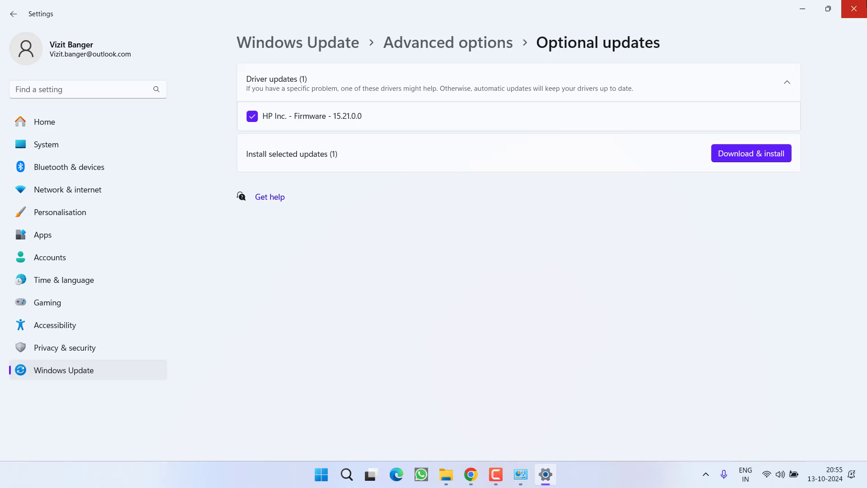
click(854, 8)
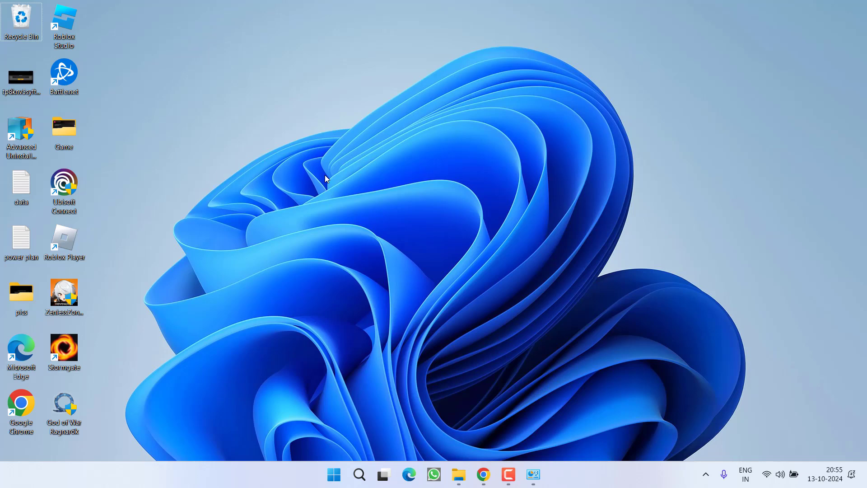
Open appwiz.cpl, review the three installed updates, then close both windows.
right_click(334, 474)
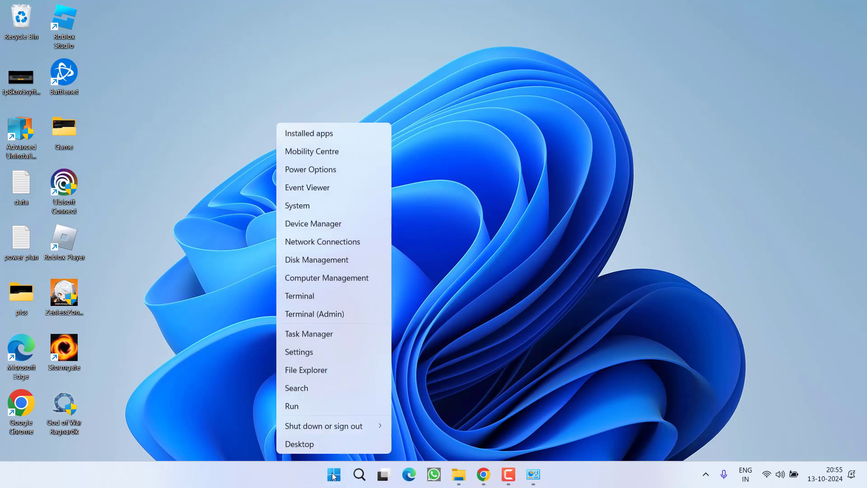
click(307, 402)
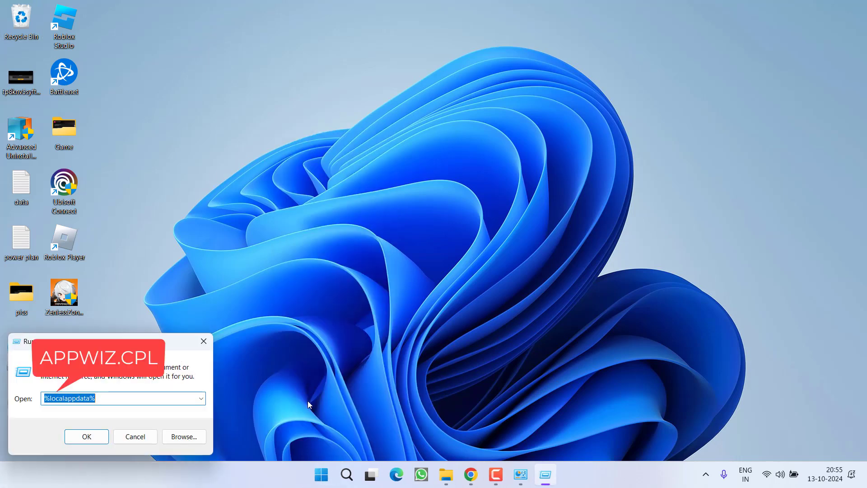
text(ap)
key(Down)
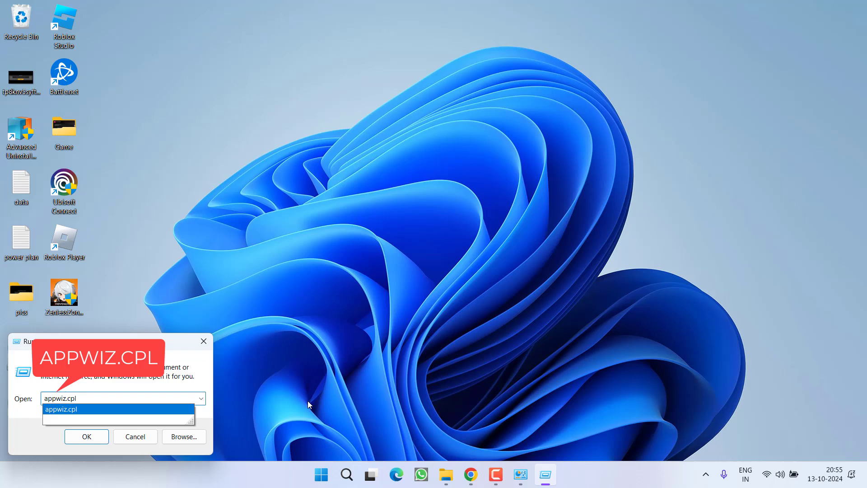
key(Return)
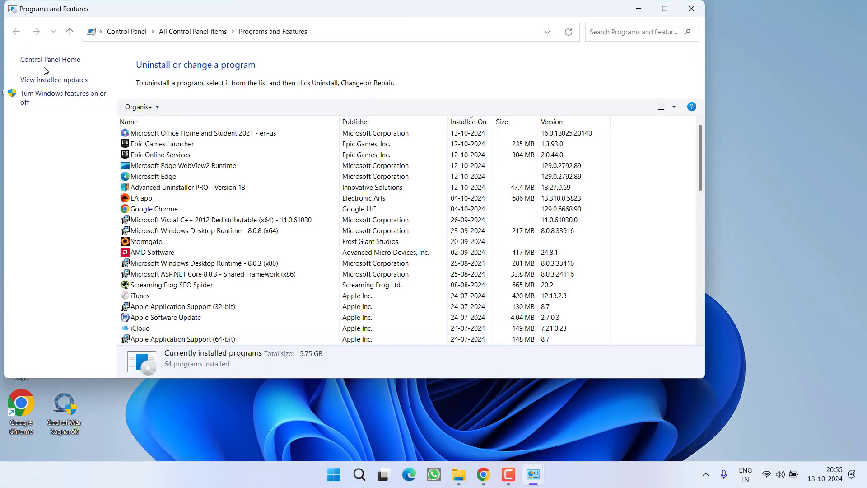
click(51, 81)
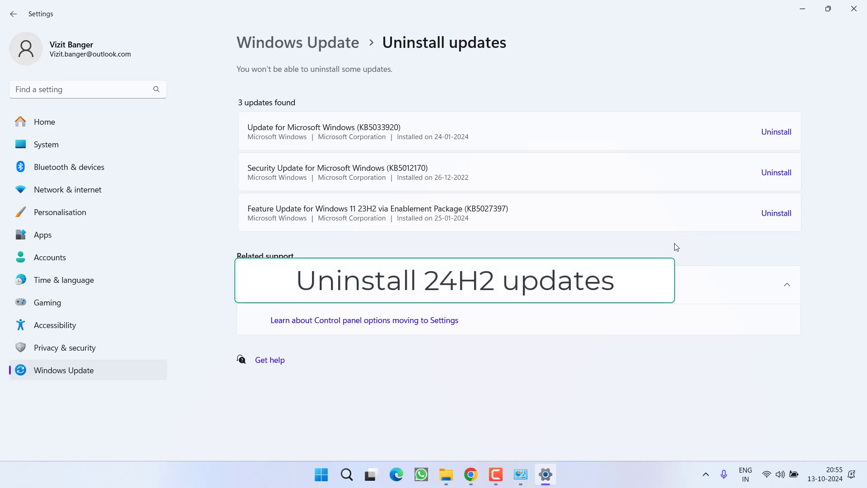
click(853, 8)
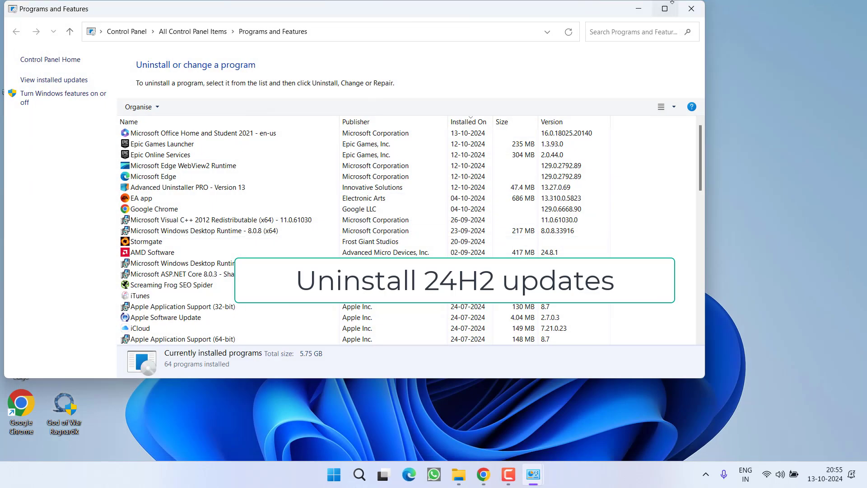
click(690, 9)
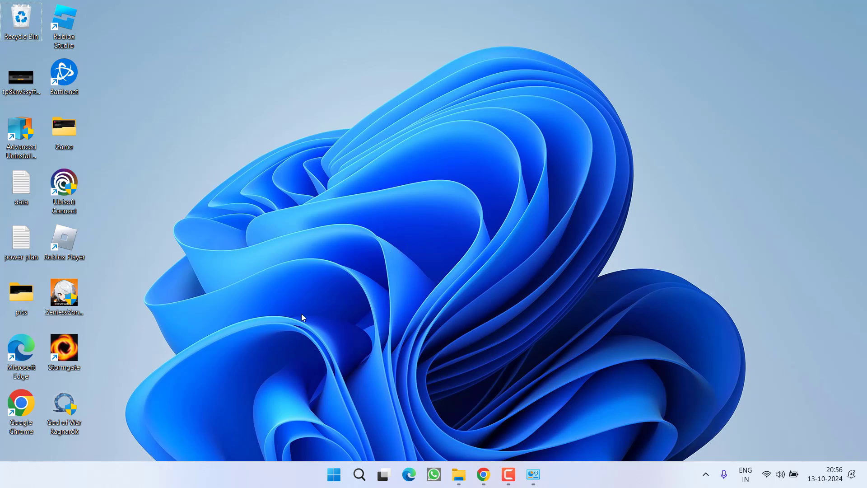
Check the Windows version with winver, showing 23H2 build 22631.3007.
right_click(334, 475)
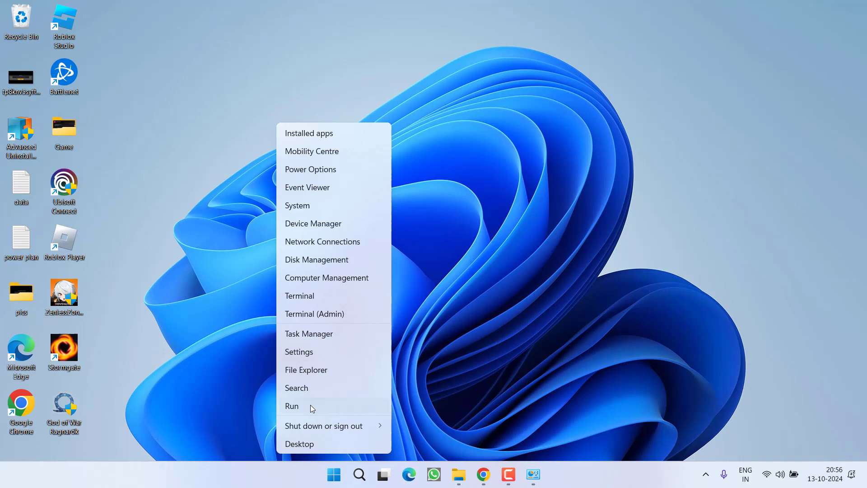
click(311, 407)
text(win)
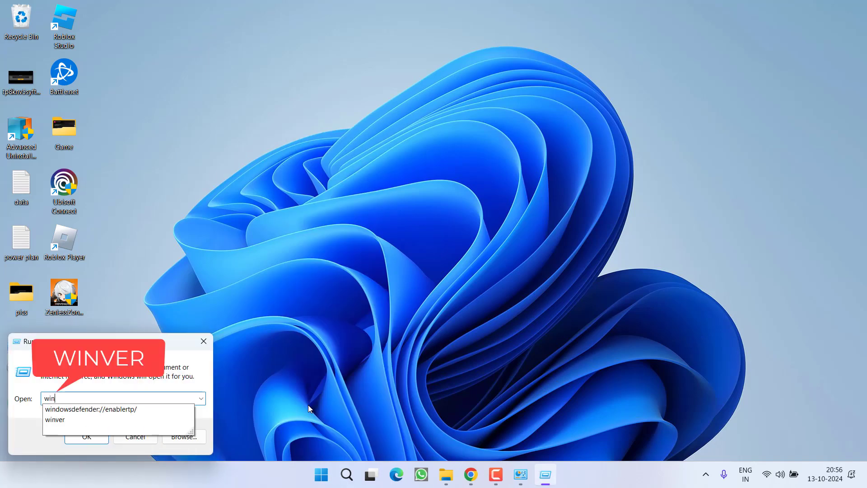
text(ver)
key(Return)
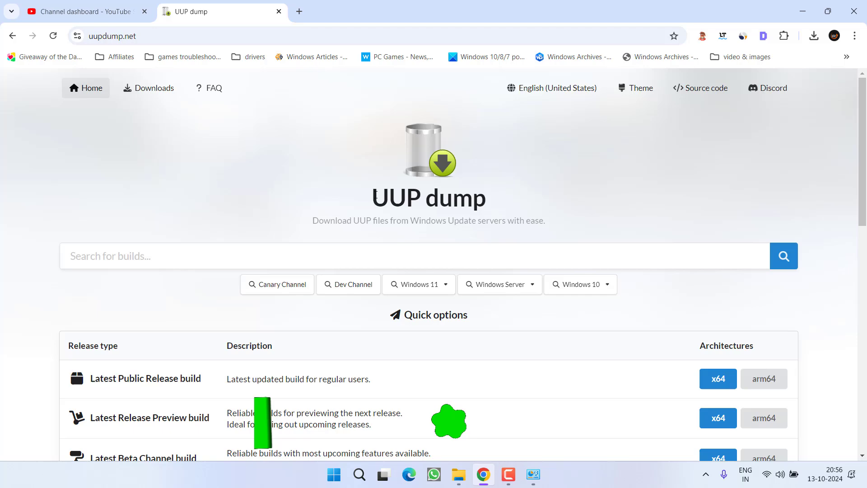
Choose 23H2 under Windows 11 on UUP dump, listing 103 builds, newest 22631.4387.
drag(366, 197, 479, 192)
scroll(501, 201, down, 5)
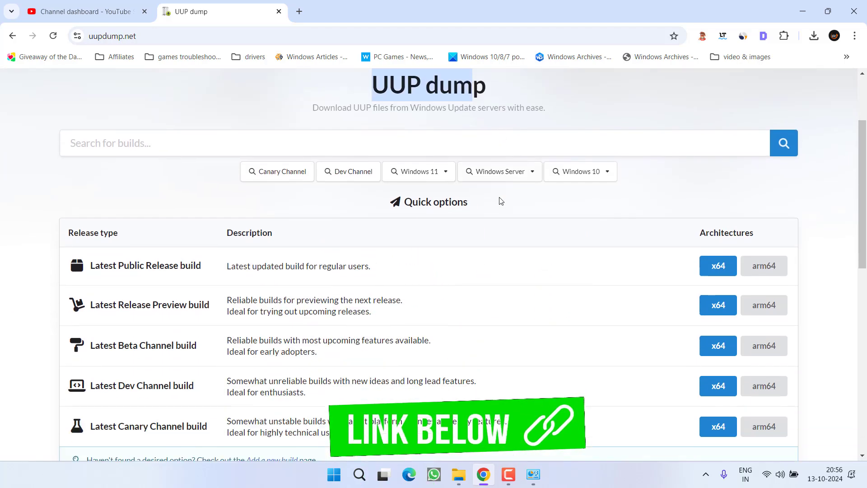
scroll(466, 197, up, 4)
click(420, 229)
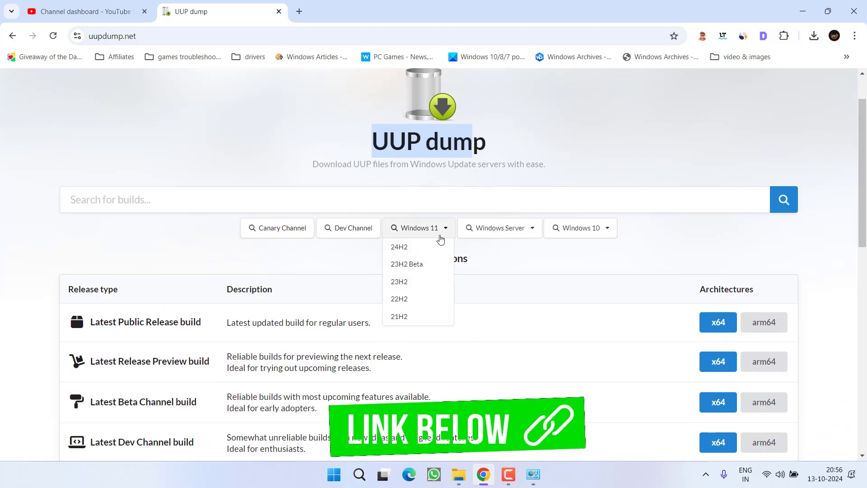
click(397, 284)
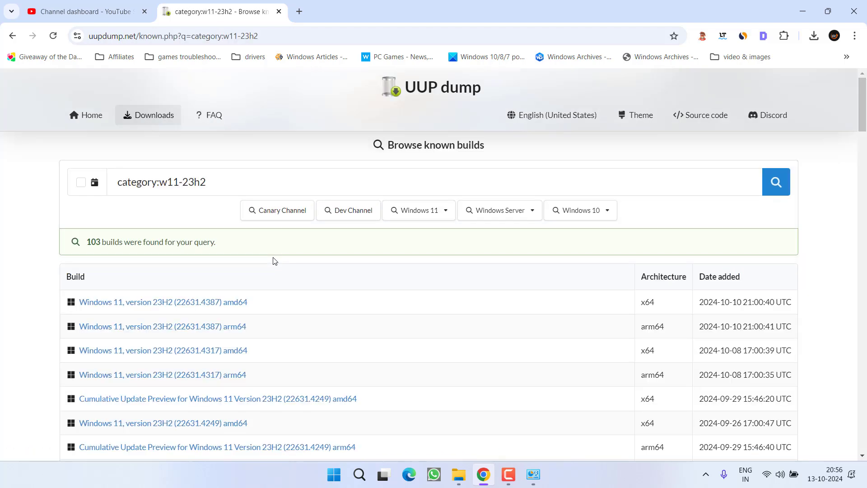
scroll(273, 260, down, 2)
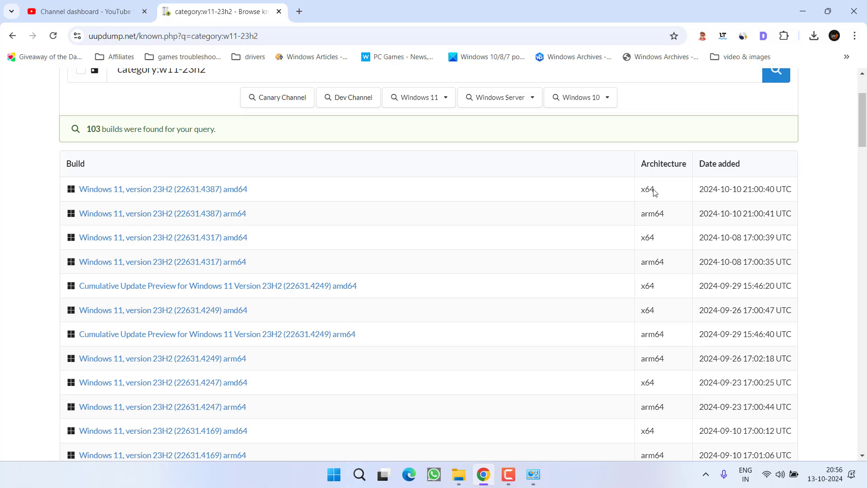
double_click(650, 190)
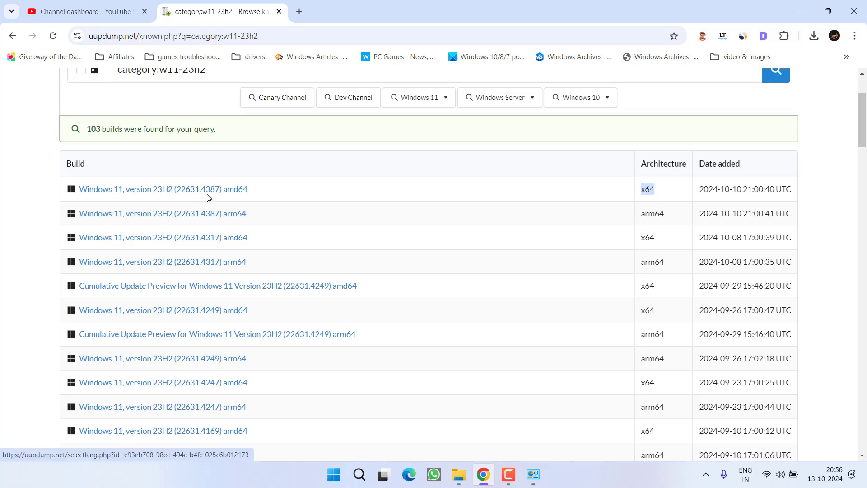
Open the pasted discord.gg invite link in a new Chrome tab.
click(299, 11)
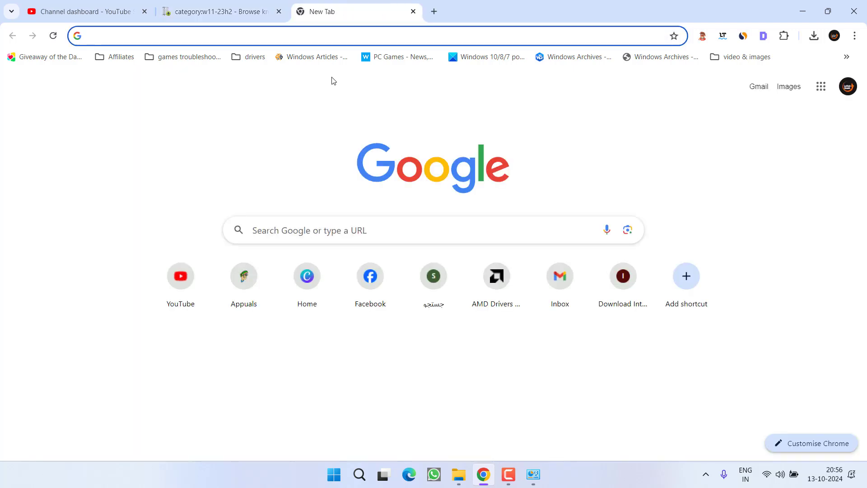
text(https://discord.gg/pBVXEY22Hz)
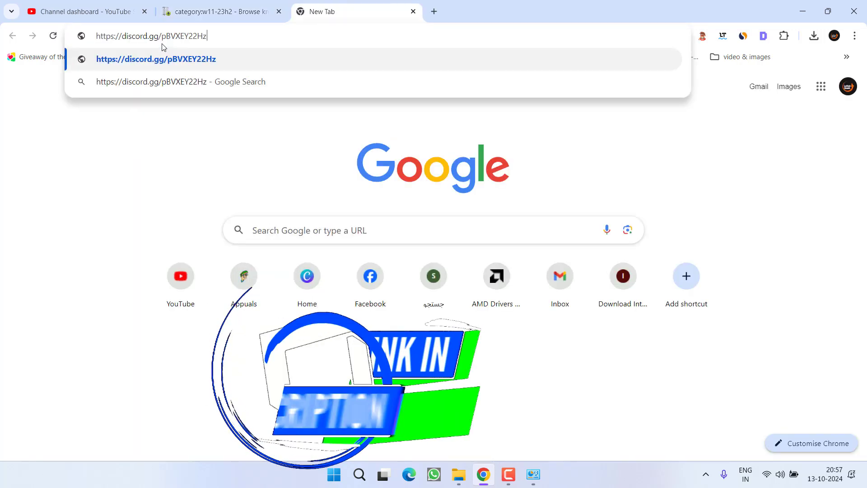
key(Return)
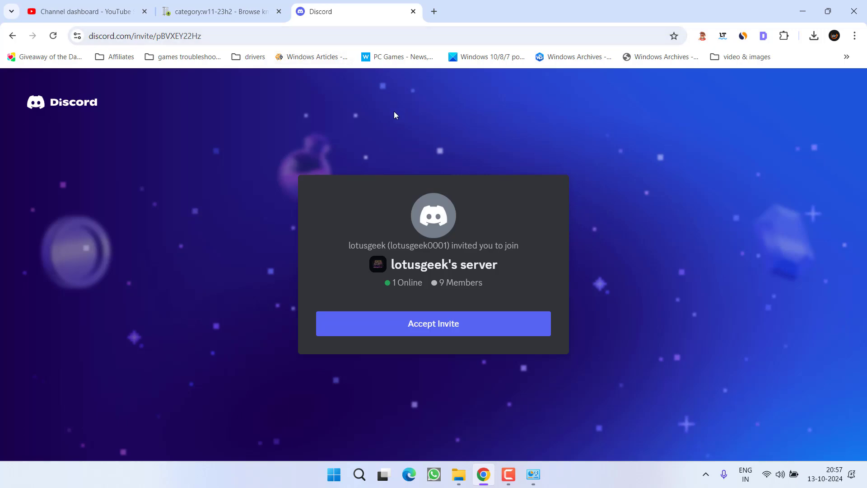
Close the Discord invite tab and minimise Chrome.
click(413, 11)
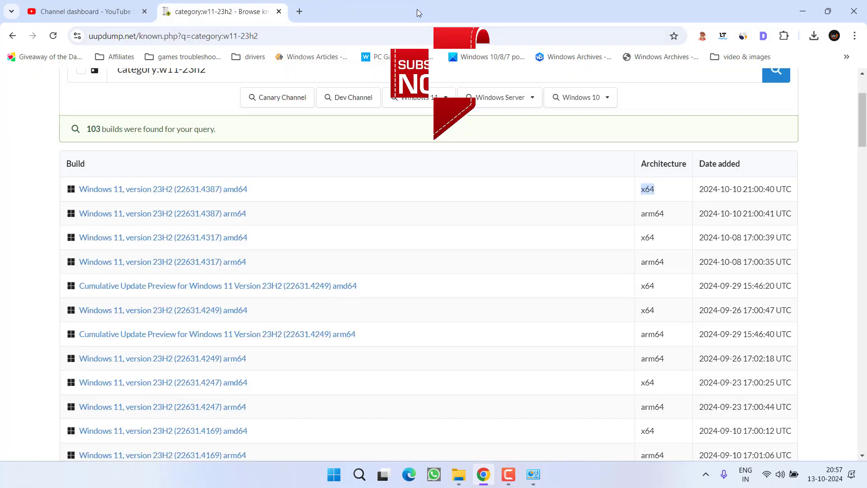
click(803, 10)
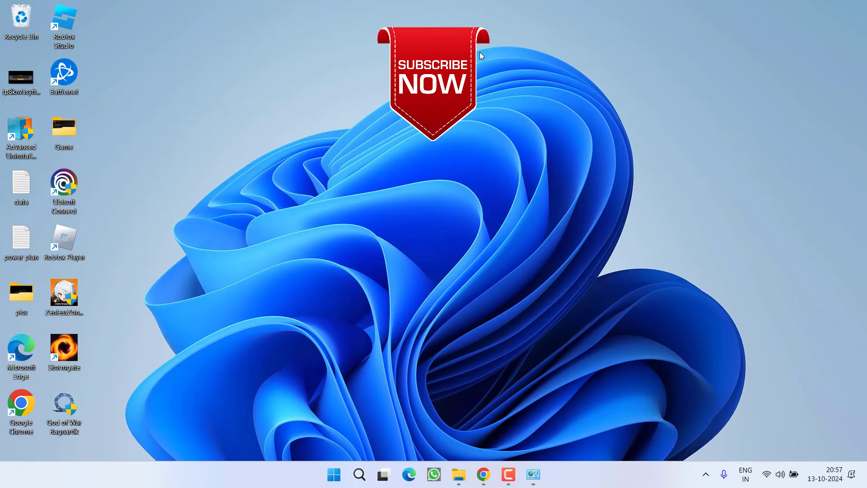